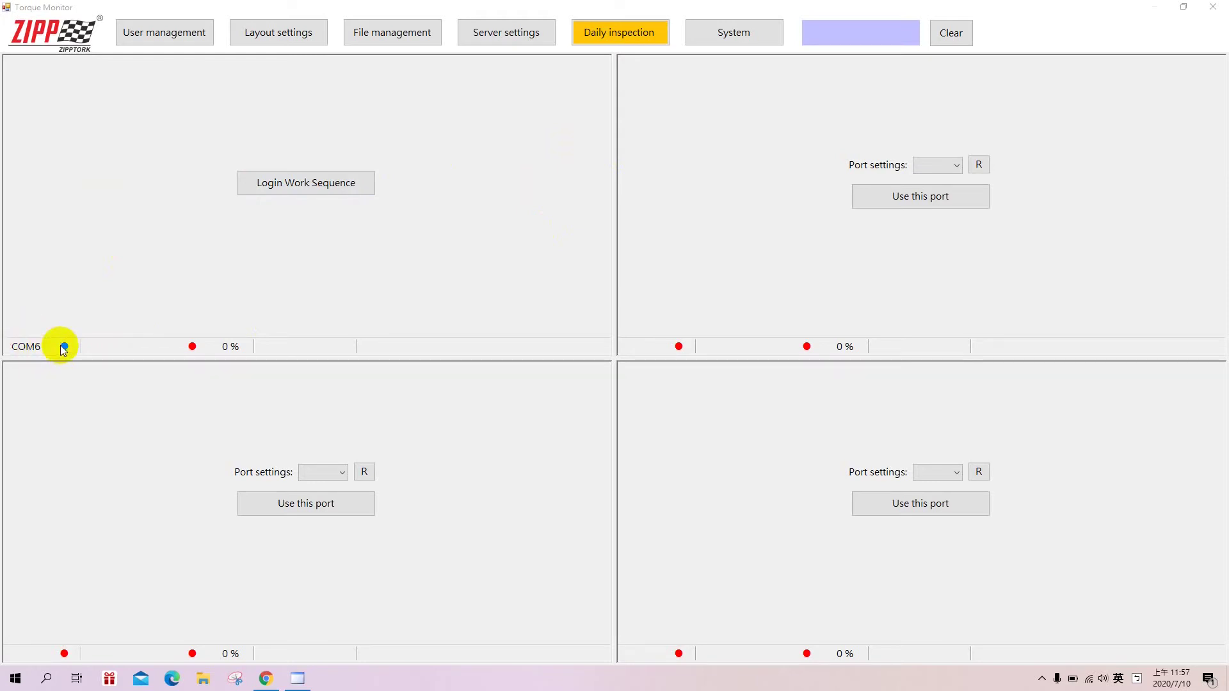
Log in to the COM6 work sequence as admin with the account password
{"action": "left_click", "coordinate": [333, 185]}
{"action": "left_click", "coordinate": [636, 314]}
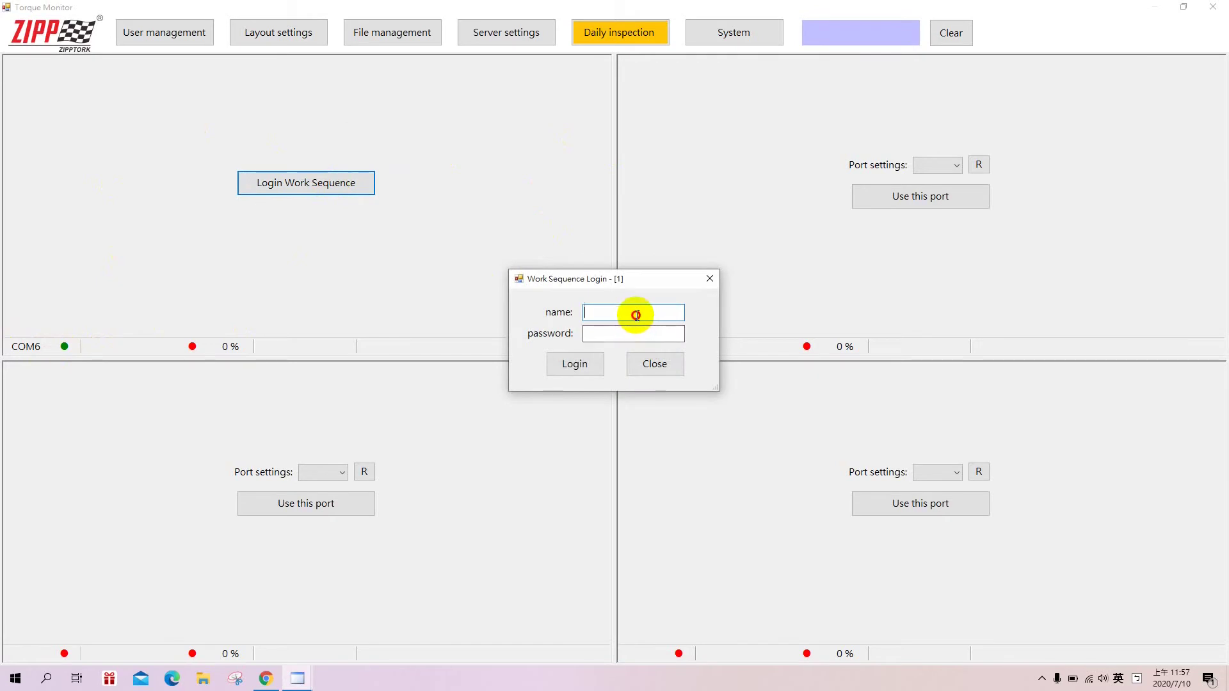
{"action": "type", "text": "addmin"}
{"action": "key", "text": "BackSpace"}
{"action": "key", "text": "BackSpace"}
{"action": "key", "text": "BackSpace"}
{"action": "key", "text": "BackSpace"}
{"action": "type", "text": "min"}
{"action": "key", "text": "Tab"}
{"action": "type", "text": "***"}
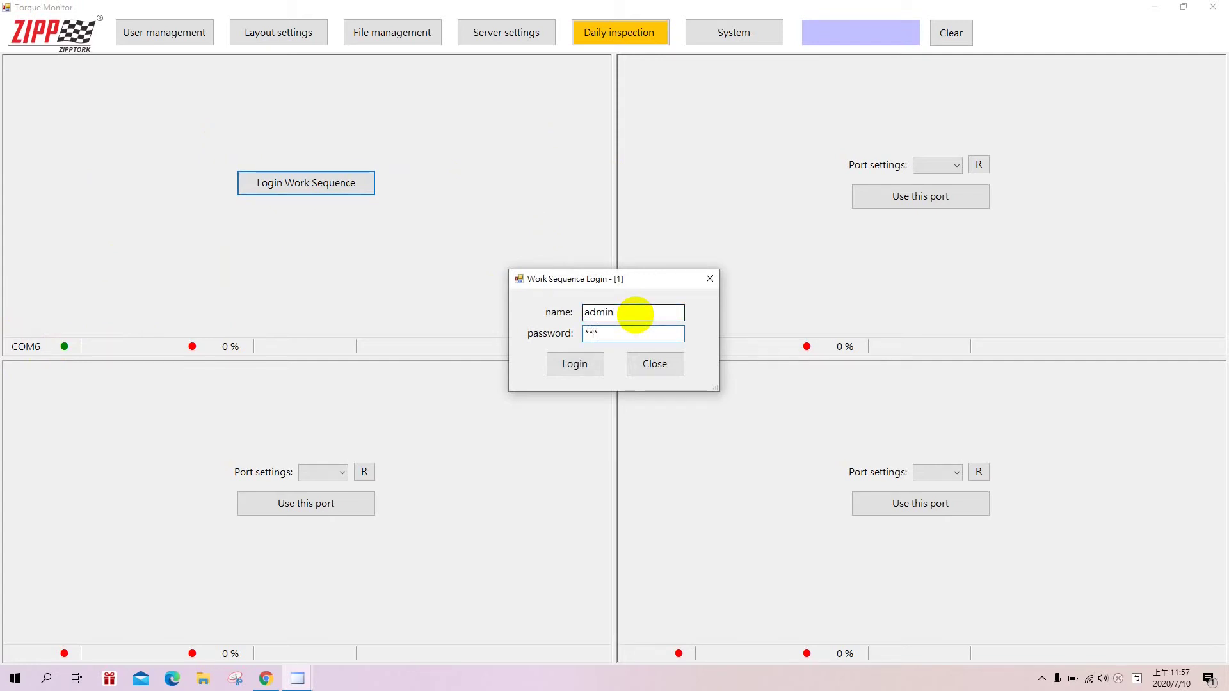
{"action": "left_click", "coordinate": [587, 367]}
{"action": "left_click", "coordinate": [730, 387]}
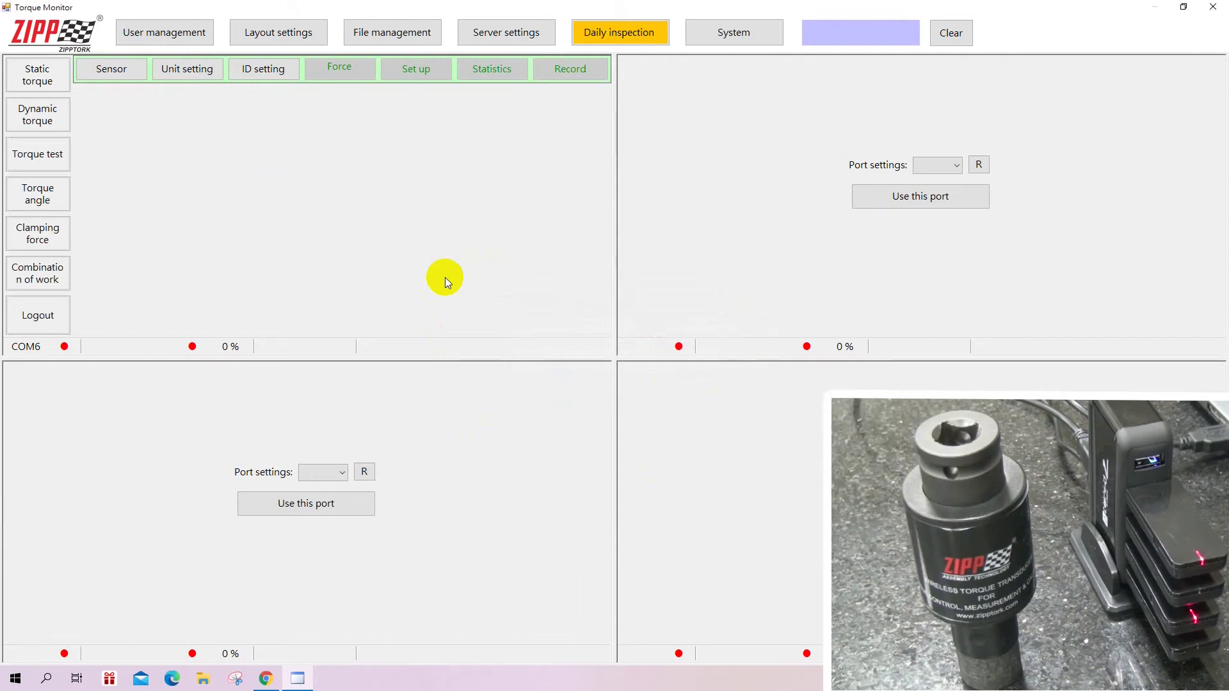
Open the sensor information for the COM6 station and choose channel 3 for sensor 1
{"action": "left_click", "coordinate": [131, 71]}
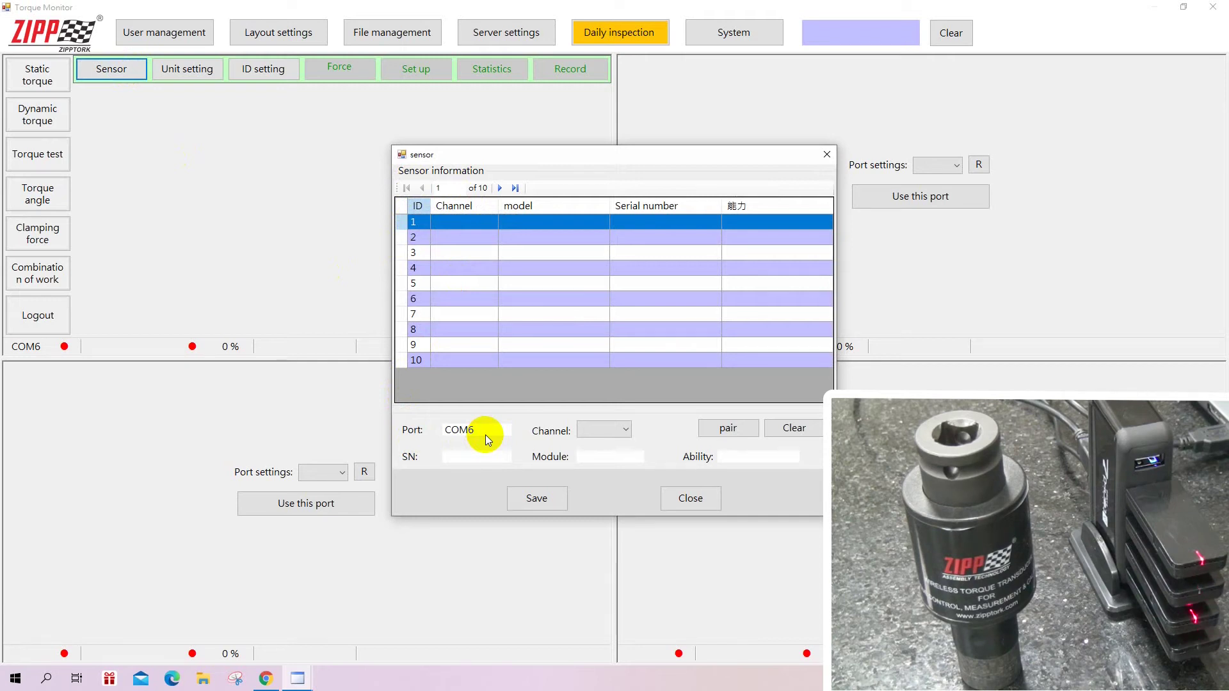
{"action": "left_click", "coordinate": [597, 425]}
{"action": "left_click", "coordinate": [595, 458]}
{"action": "left_click", "coordinate": [606, 423]}
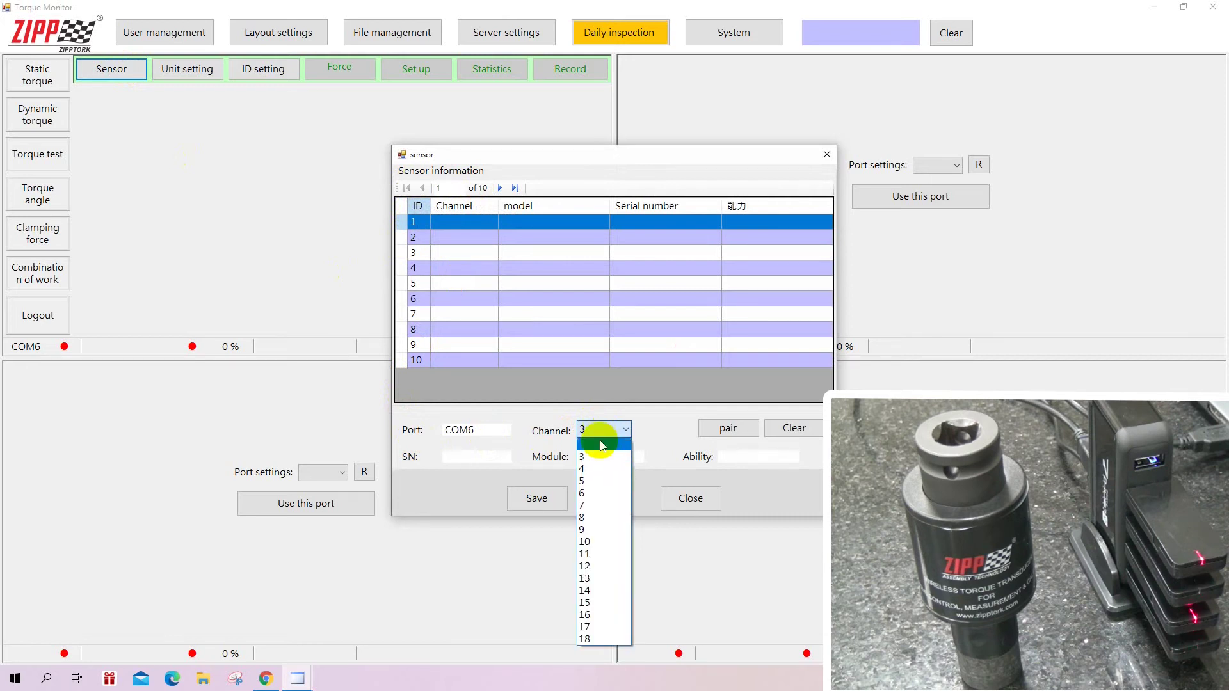
{"action": "left_click", "coordinate": [598, 464]}
{"action": "left_click", "coordinate": [606, 434]}
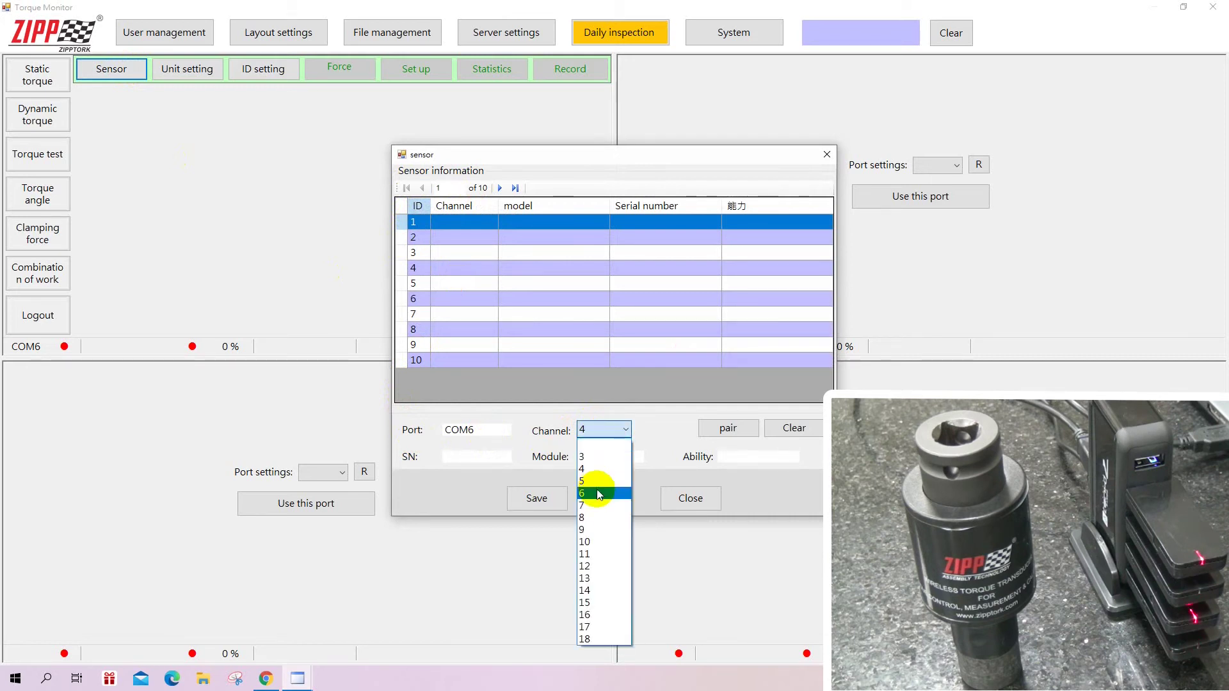
{"action": "left_click", "coordinate": [595, 492]}
{"action": "left_click", "coordinate": [606, 431]}
{"action": "left_click", "coordinate": [604, 456]}
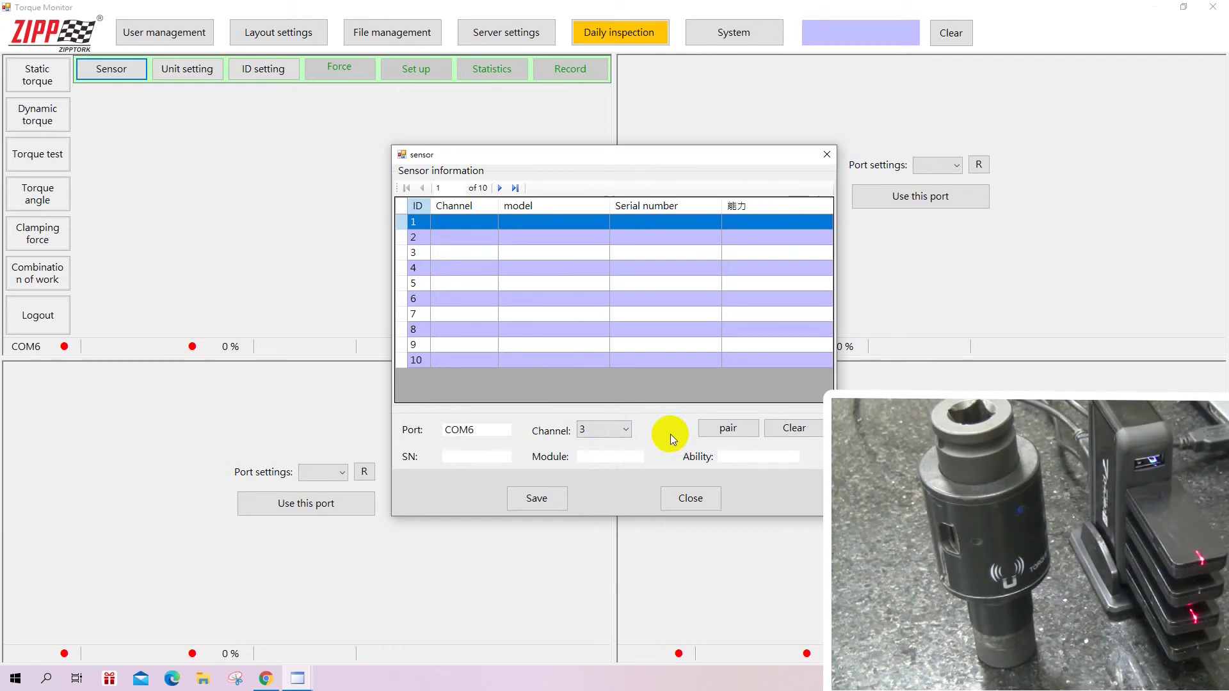
Pair the wireless torque sensor with the COM6 port and save the pairing, closing the sensor information
{"action": "left_click", "coordinate": [721, 427]}
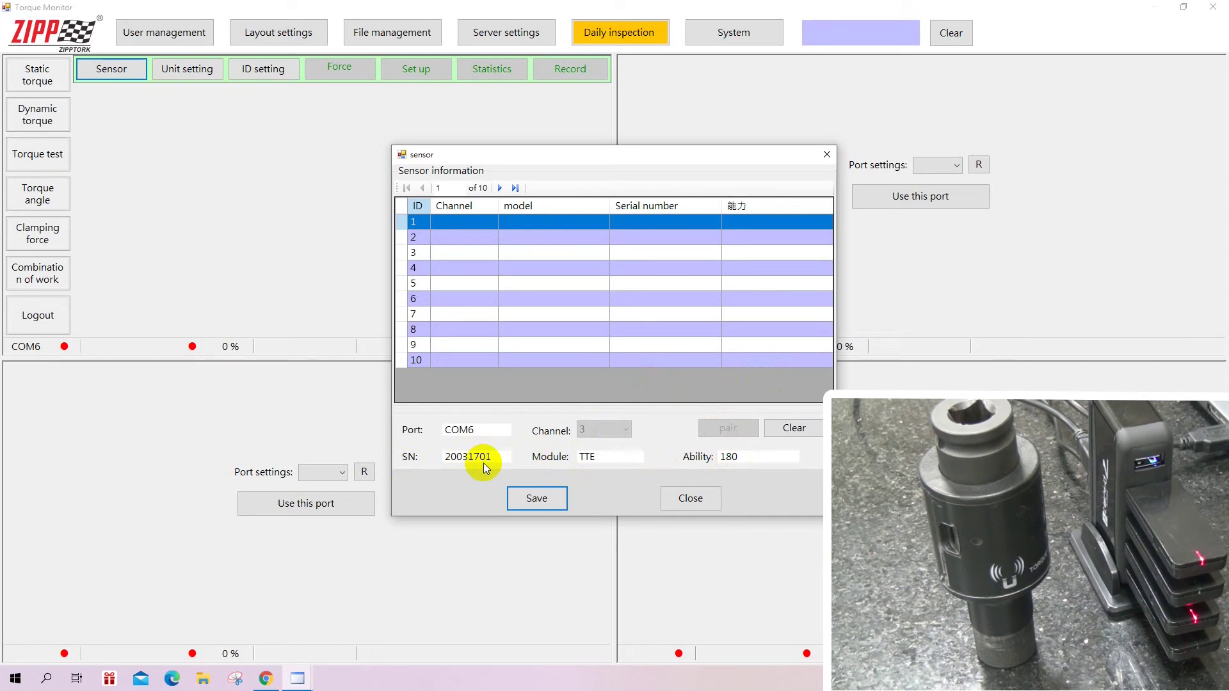
{"action": "left_click", "coordinate": [546, 497]}
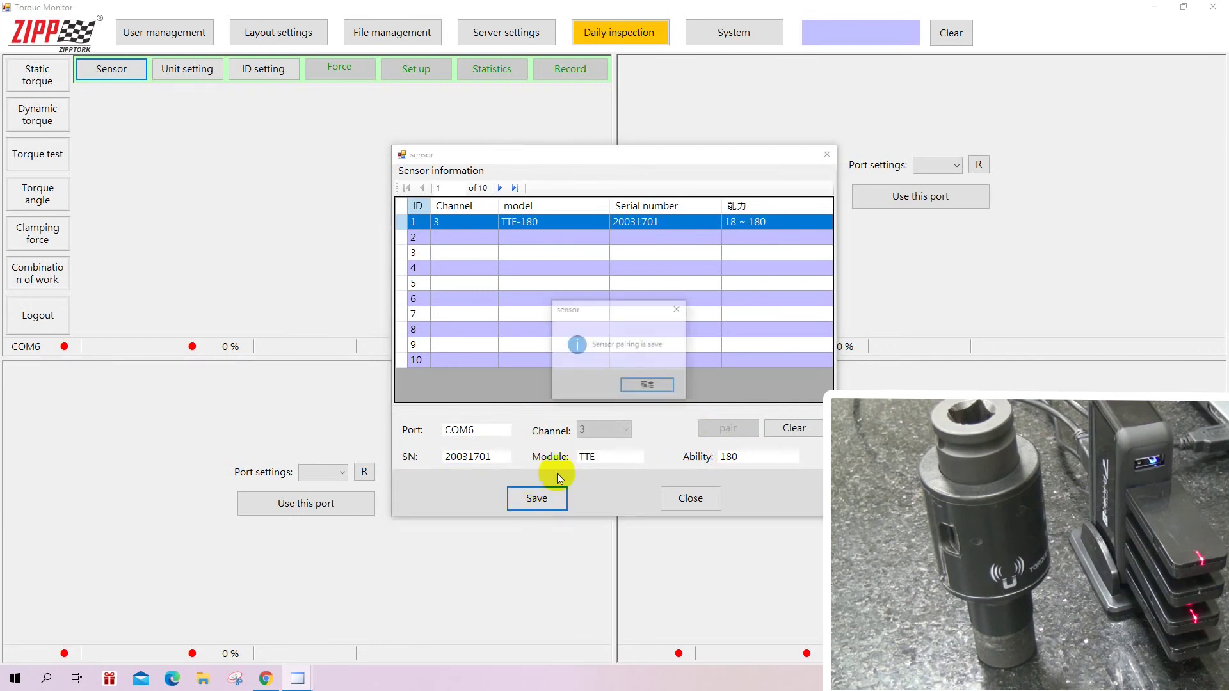
{"action": "left_click", "coordinate": [648, 387]}
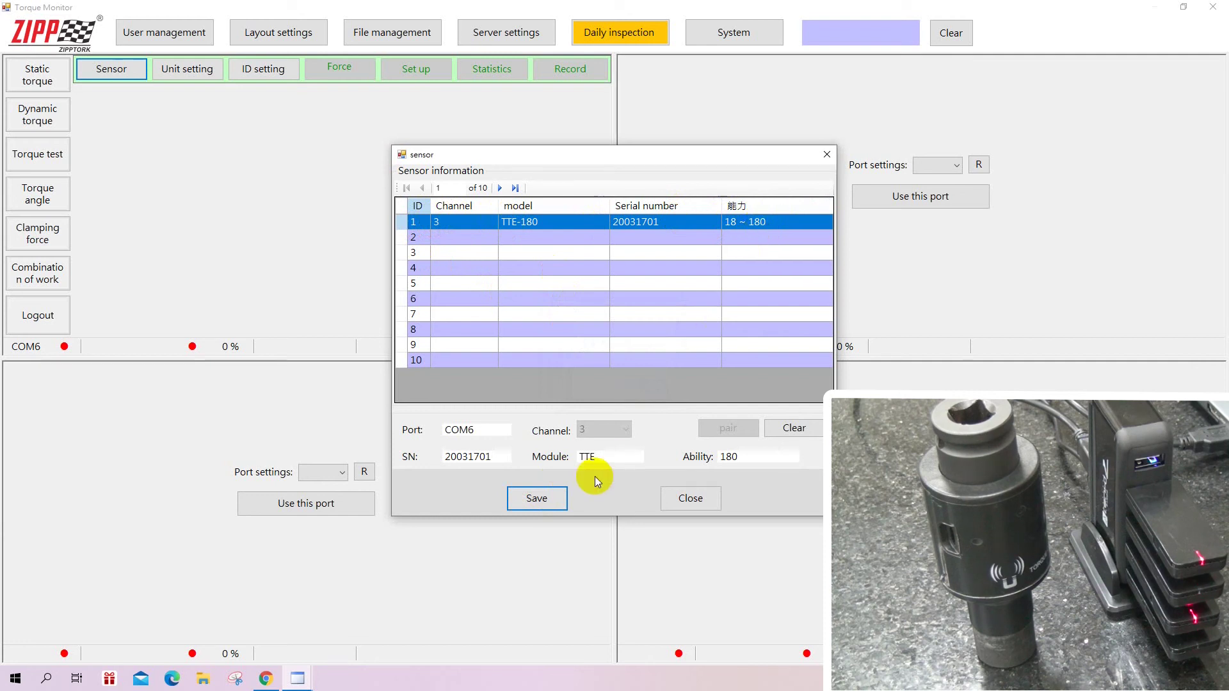
{"action": "left_click", "coordinate": [555, 498]}
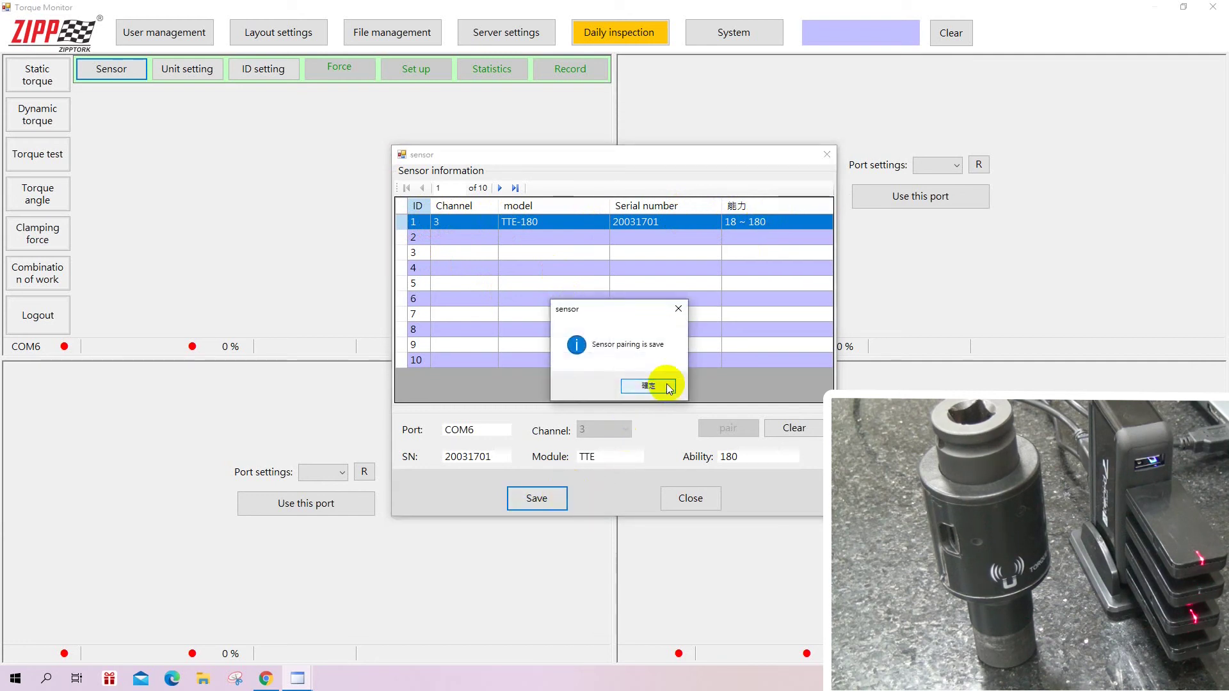
{"action": "left_click", "coordinate": [664, 387]}
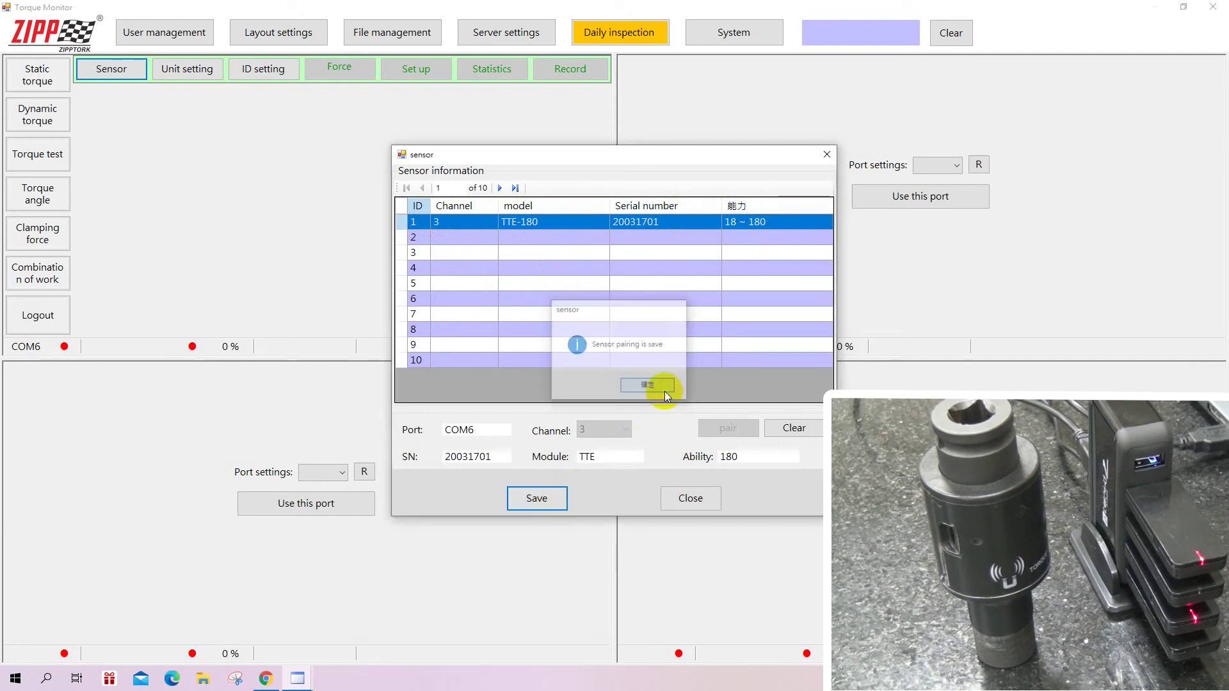
{"action": "left_click", "coordinate": [679, 500]}
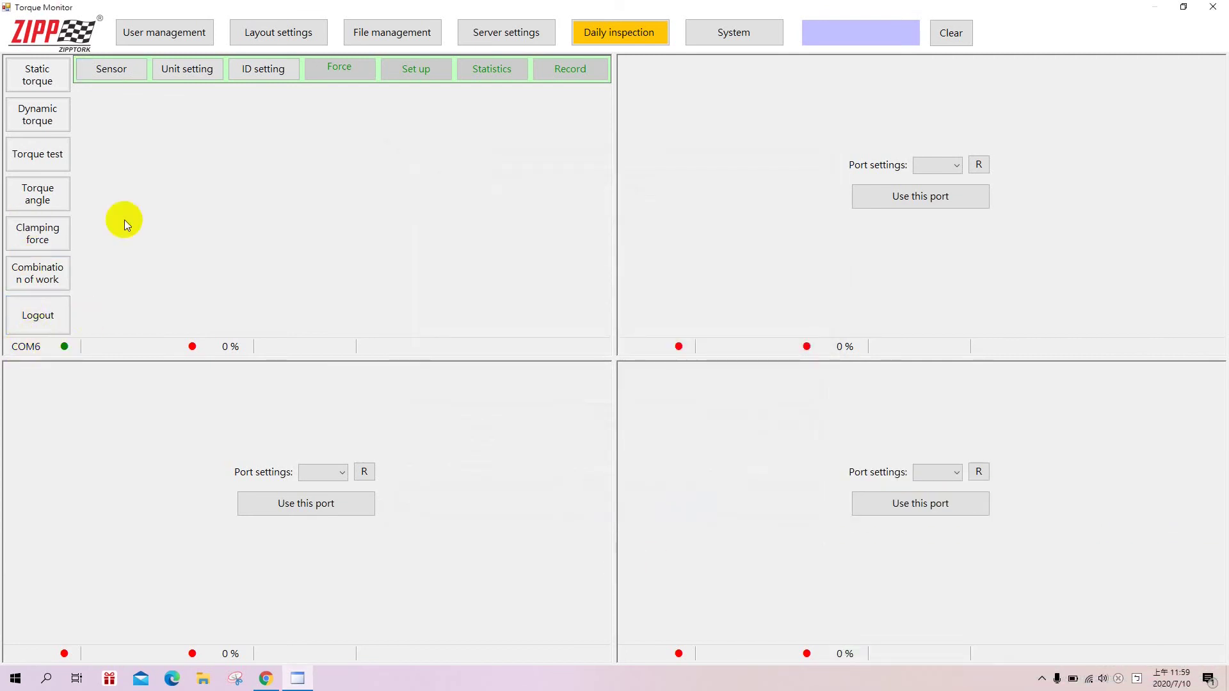
Switch the COM6 station to the static torque measurement mode
{"action": "left_click", "coordinate": [56, 84]}
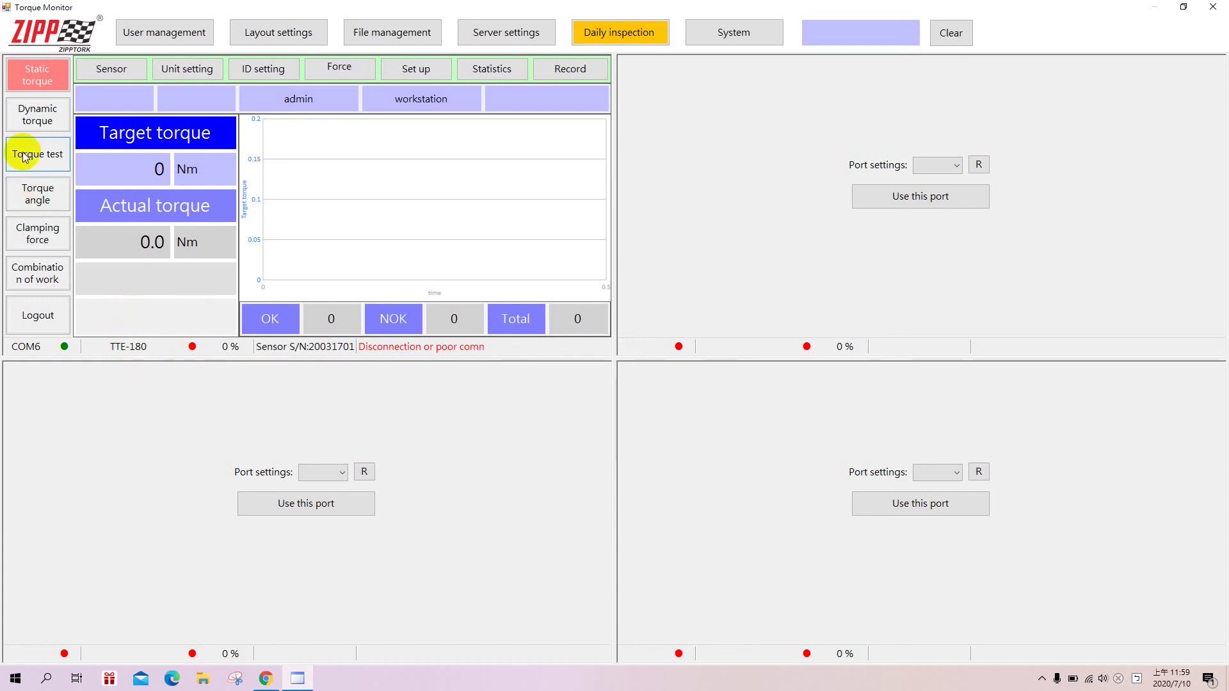
{"action": "left_click", "coordinate": [34, 114]}
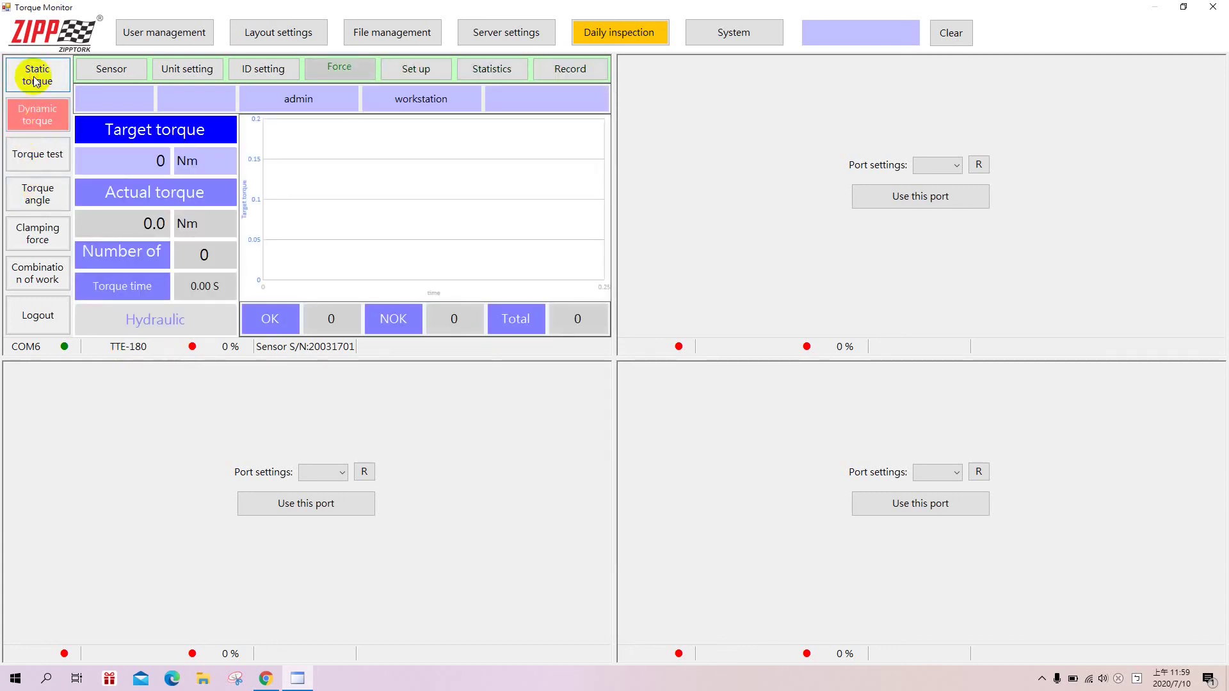
{"action": "left_click", "coordinate": [36, 80]}
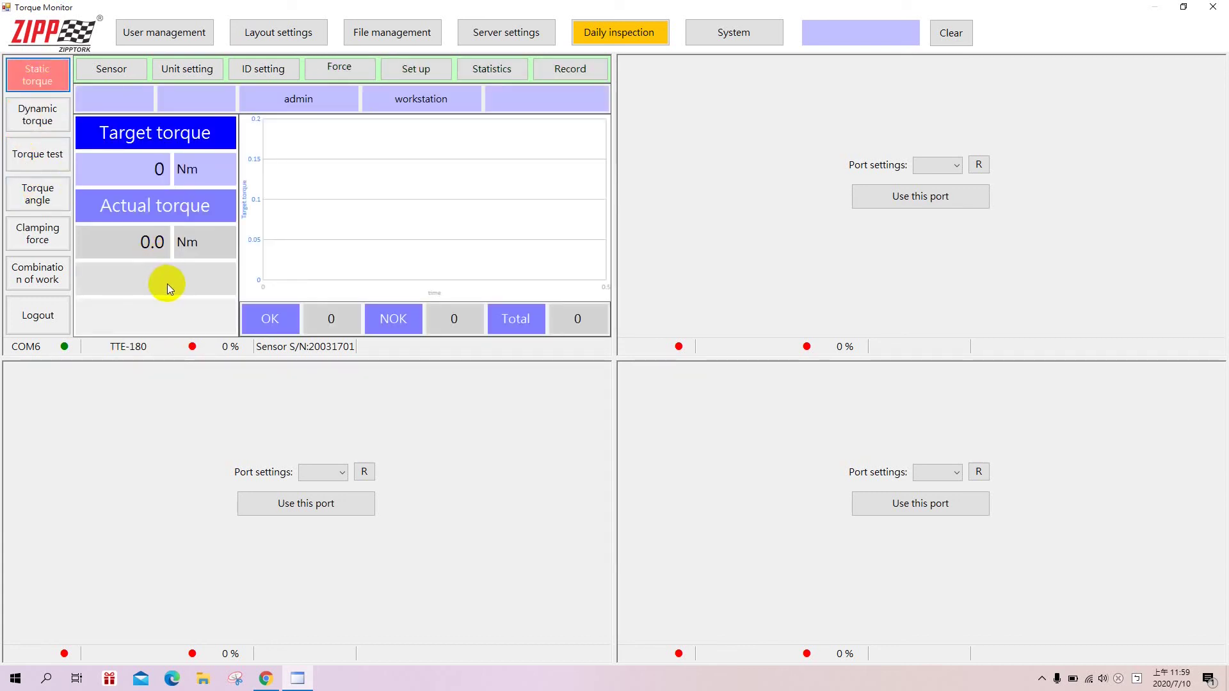